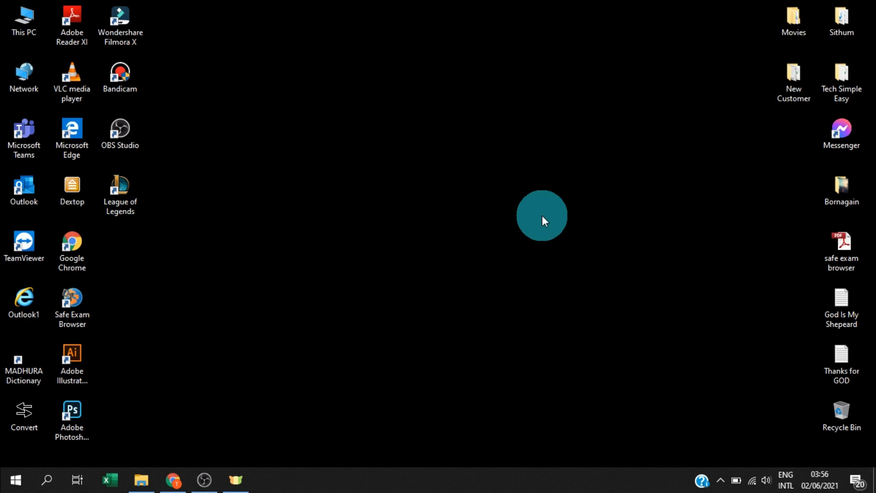
right_click(424, 211)
left_click(463, 248)
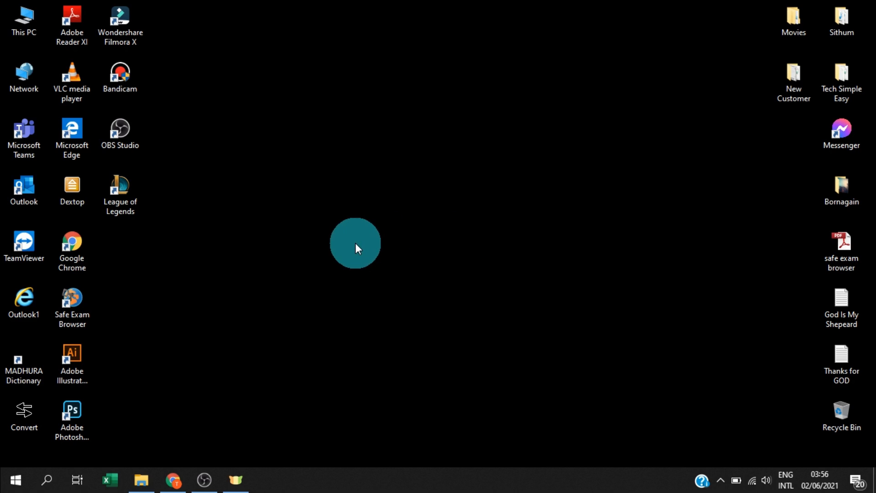
Open the Registry Editor by running the command Regedit
key("super+r")
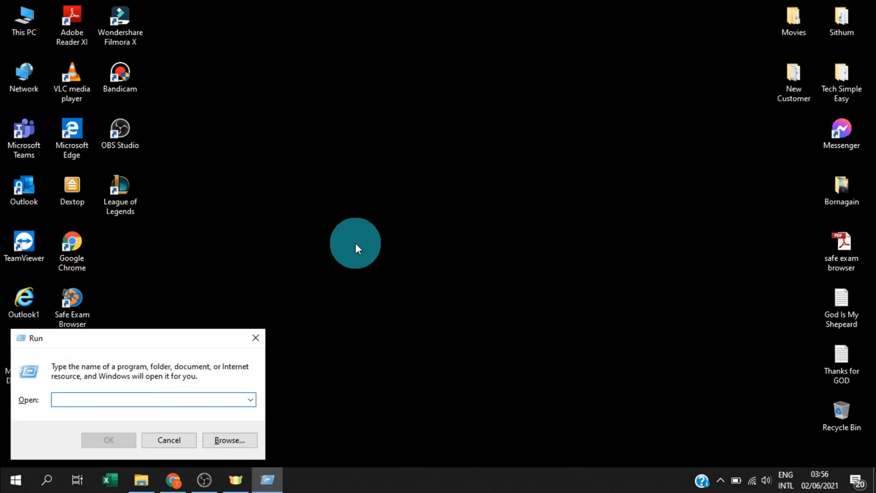
left_click_drag(154, 348, 327, 270)
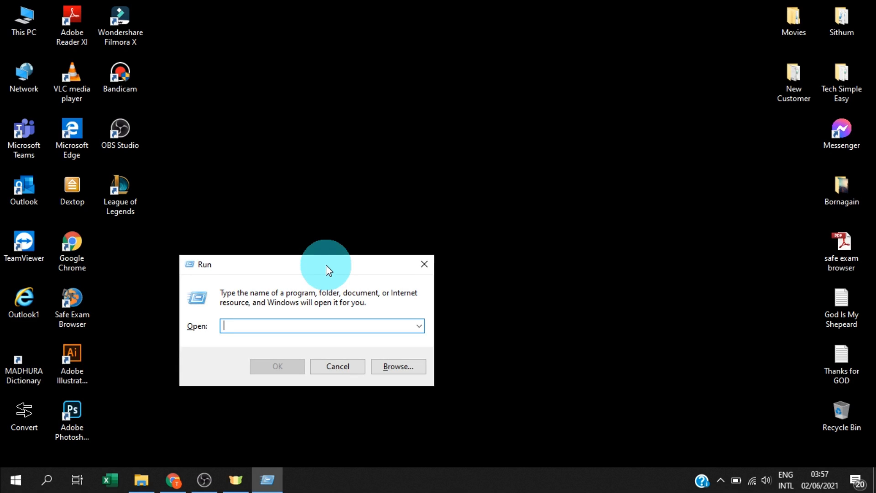
type("Reg")
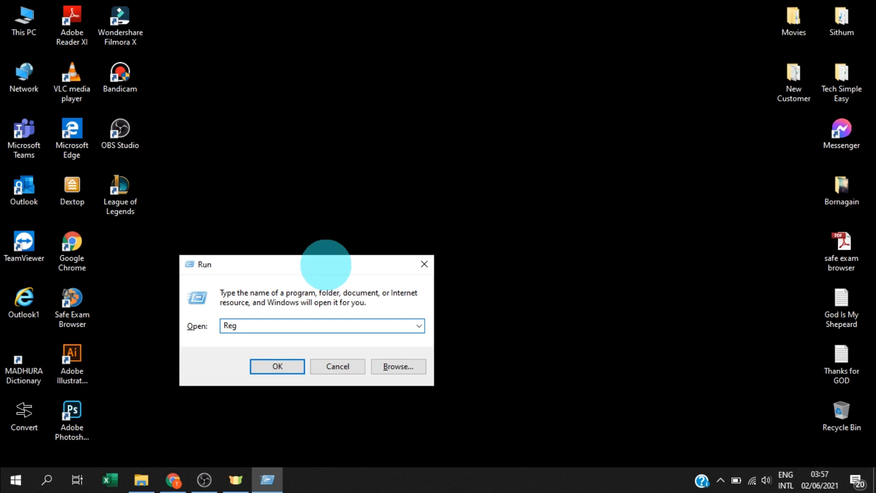
type("edit")
key("Return")
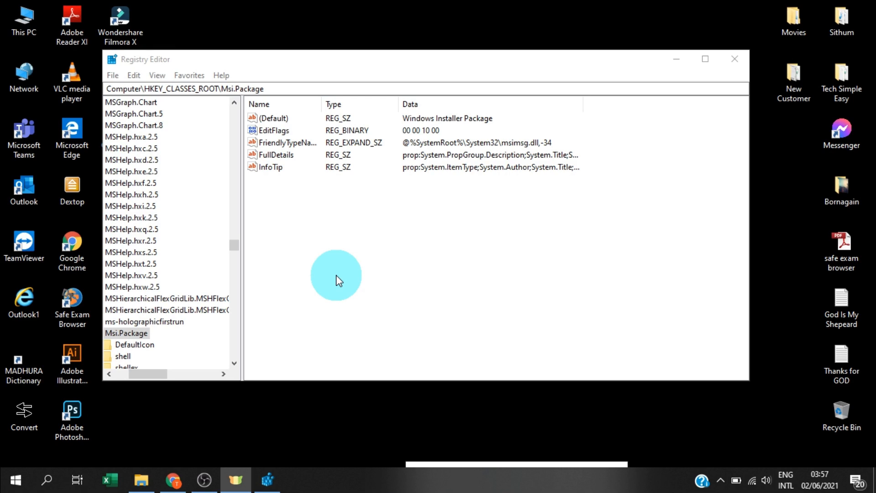
Collapse the HKEY_CLASSES_ROOT branch and move the Registry Editor window slightly lower on the desktop
left_click_drag(154, 373, 126, 374)
left_click_drag(232, 247, 233, 108)
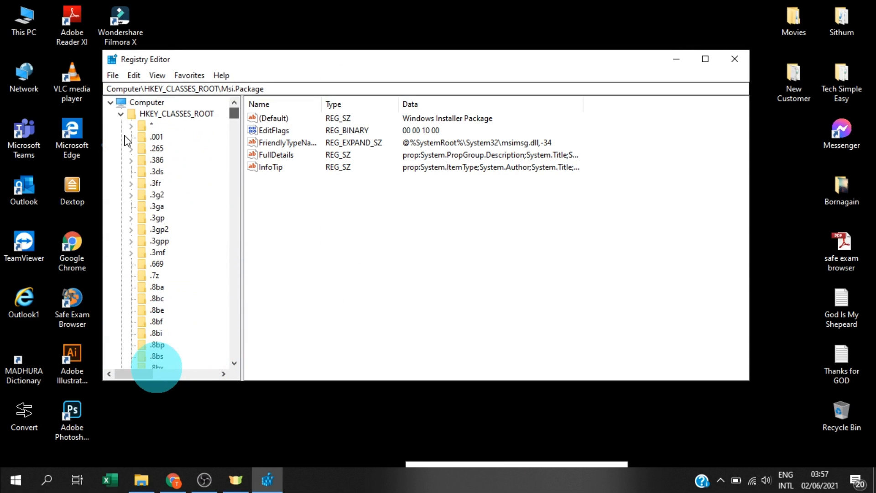
left_click(120, 114)
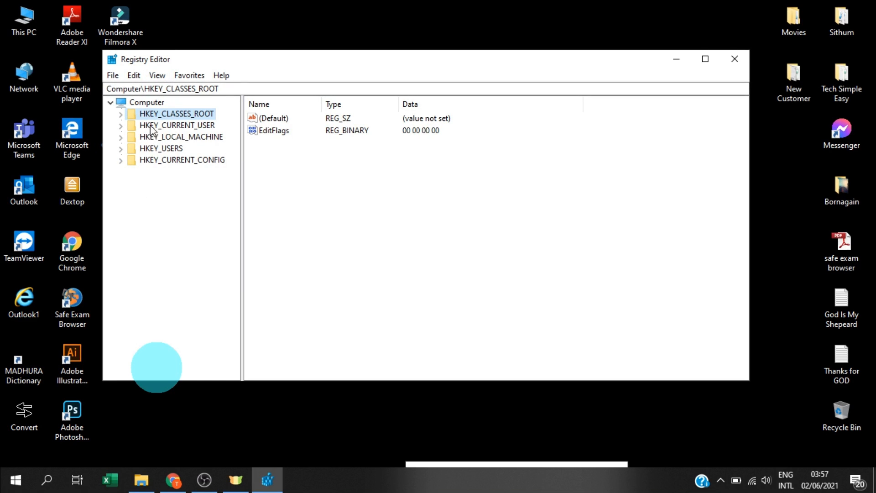
left_click_drag(256, 62, 261, 92)
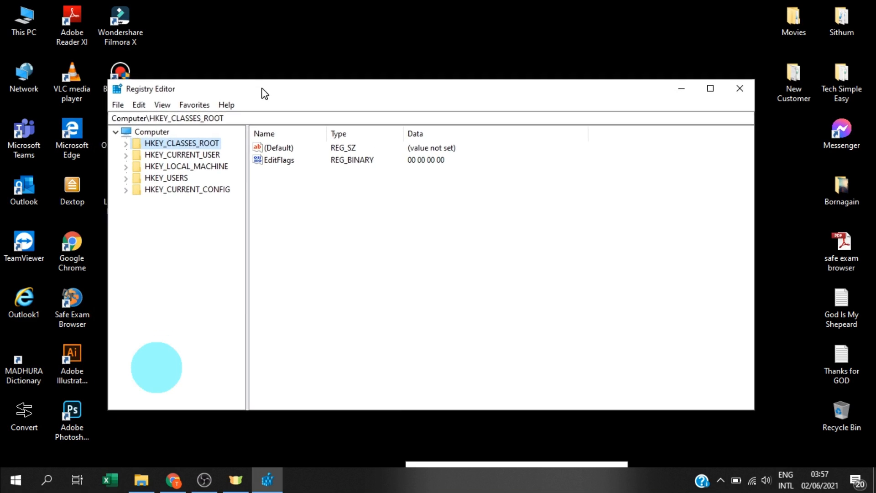
left_click(429, 466)
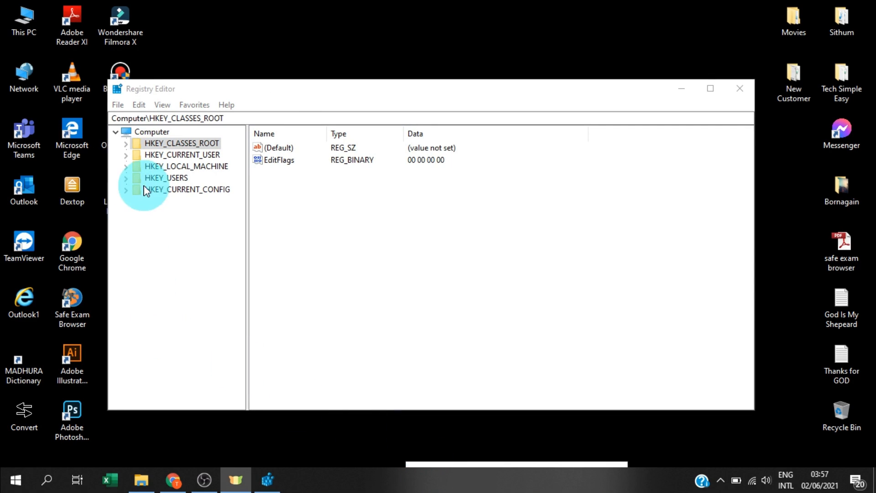
Expand HKEY_CLASSES_ROOT, then collapse and select its Msi.Package key
double_click(198, 143)
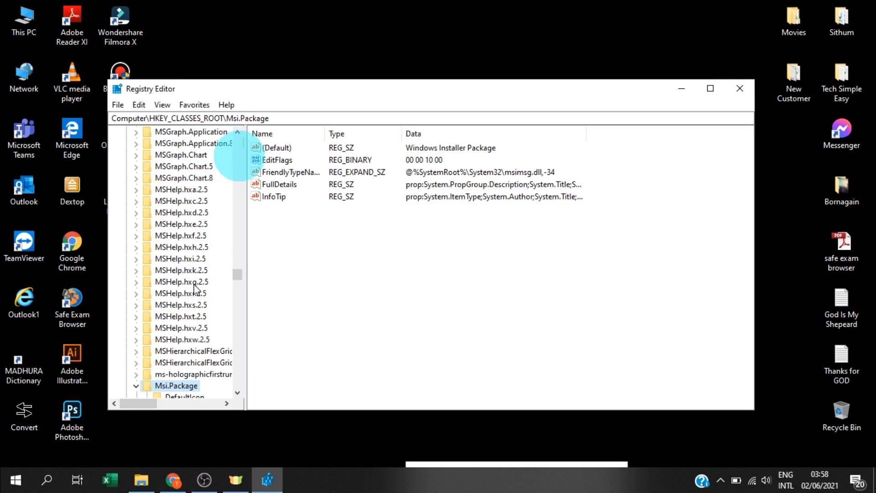
left_click(135, 386)
left_click(482, 464)
scroll(188, 388, "down", 2)
scroll(191, 365, "down", 5)
scroll(205, 228, "up", 1)
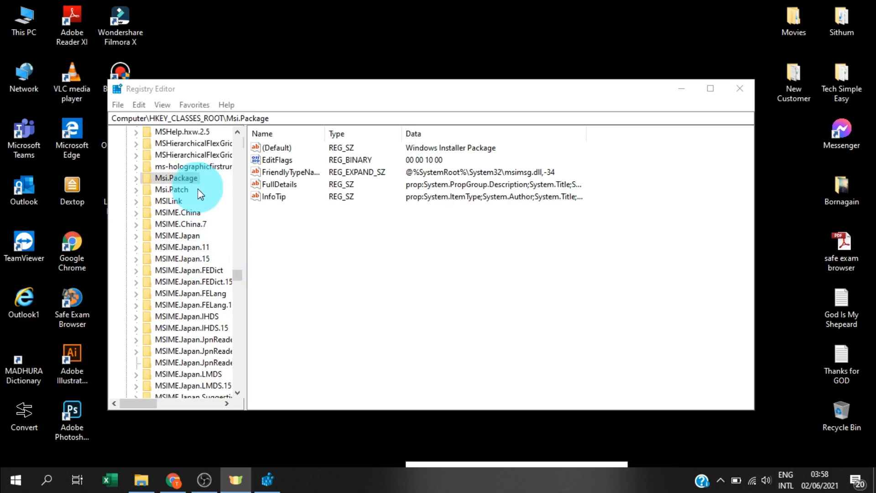
left_click(187, 181)
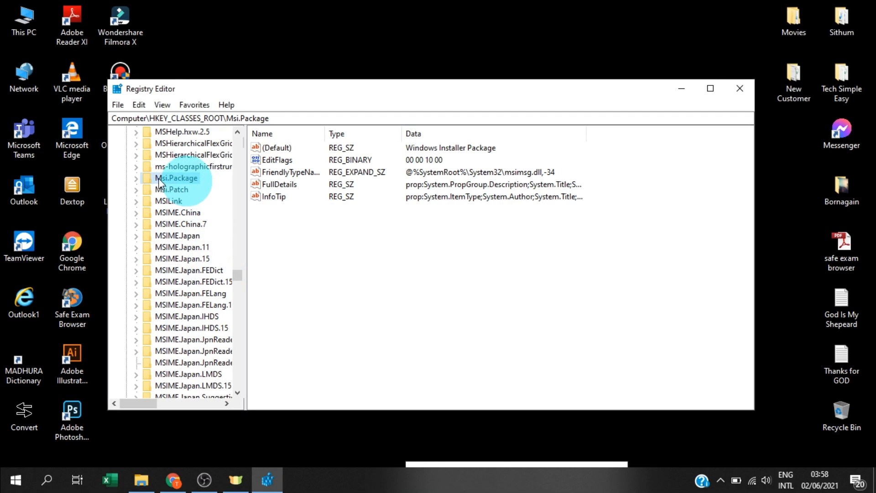
Expand the Msi.Package key and its shell subkey to show the keys inside
left_click(492, 460)
left_click(158, 211)
left_click(138, 178)
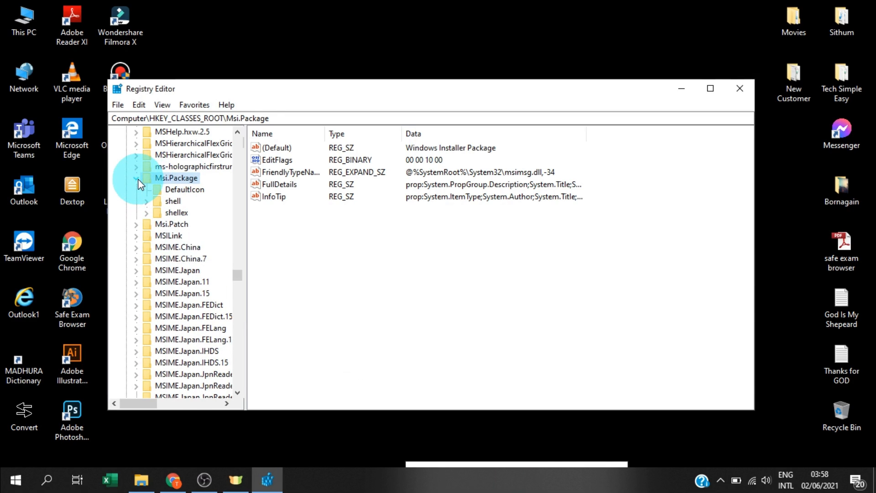
left_click(495, 463)
left_click(156, 209)
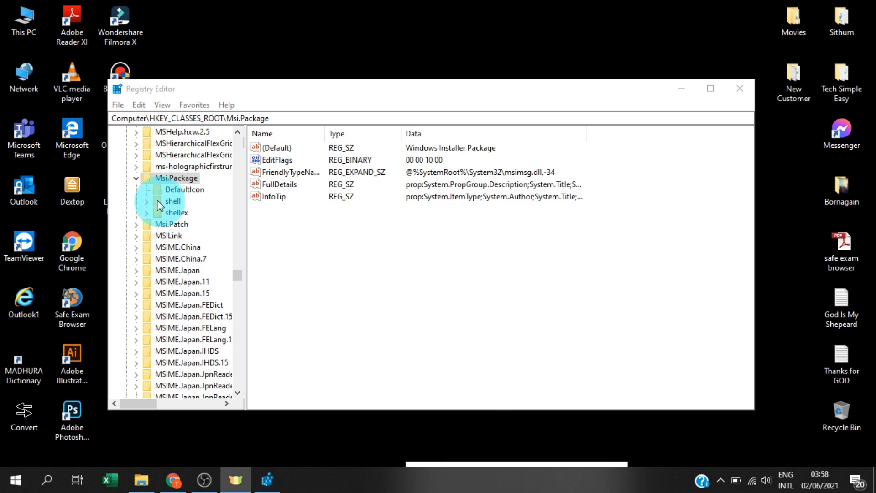
left_click(170, 202)
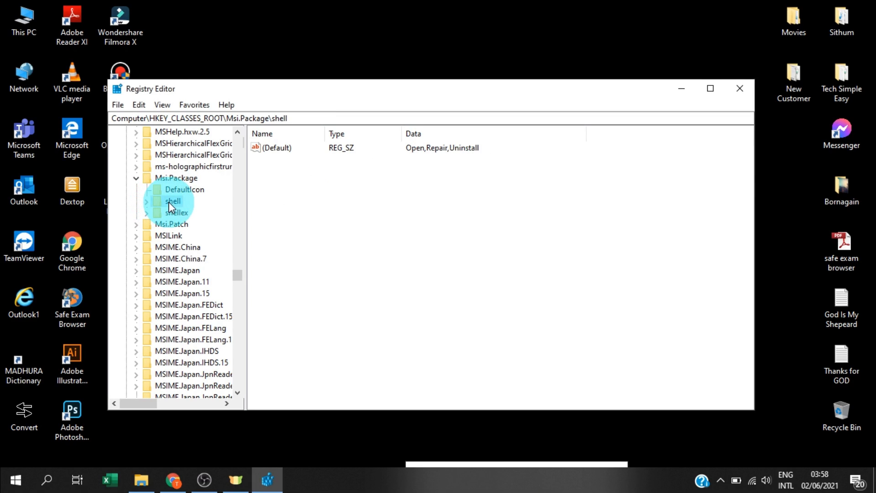
left_click(147, 202)
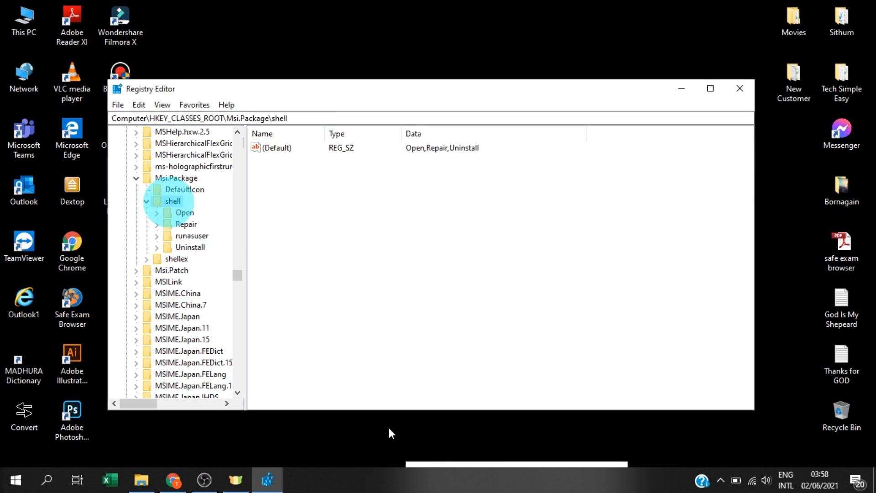
Create a new key named runas under Msi.Package\shell
left_click(444, 467)
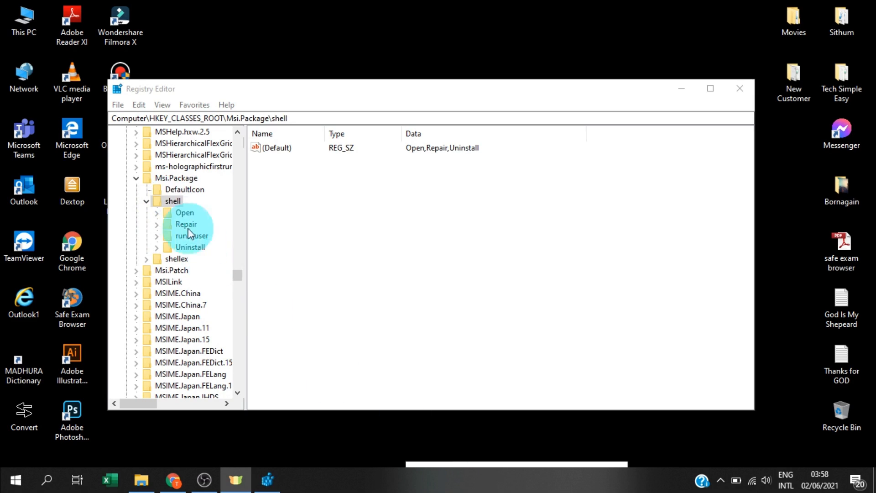
right_click(174, 208)
mouse_move(221, 233)
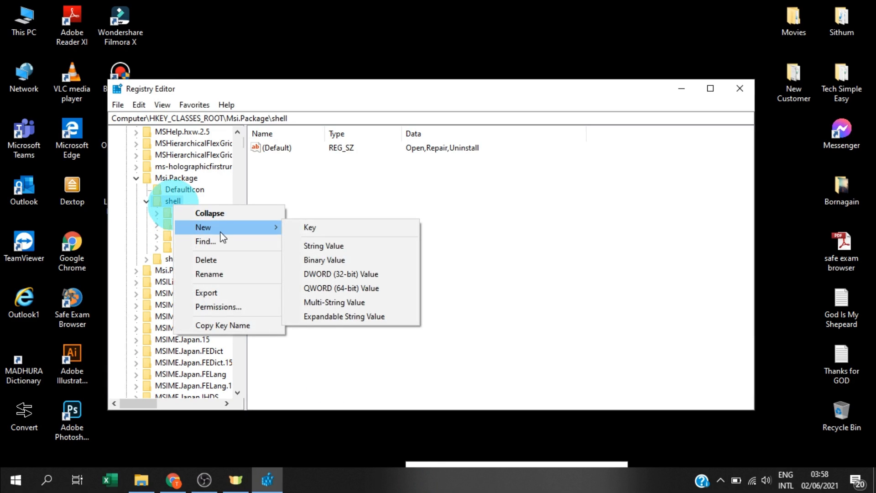
left_click(315, 233)
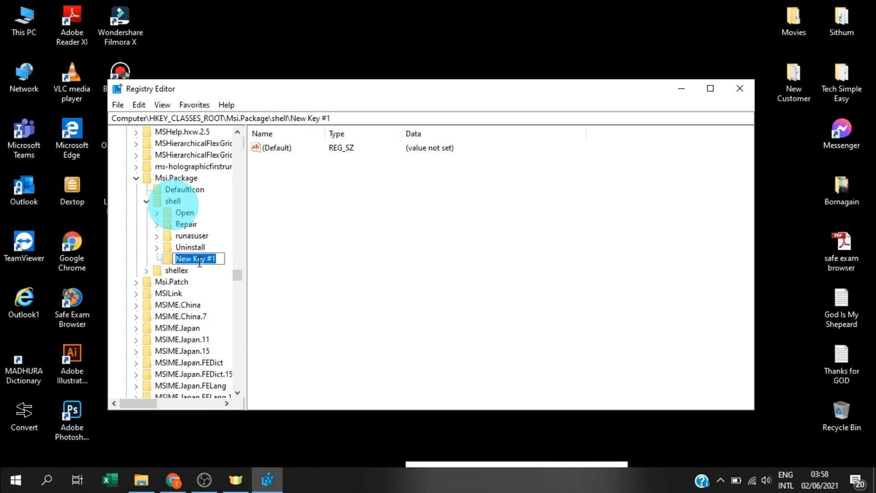
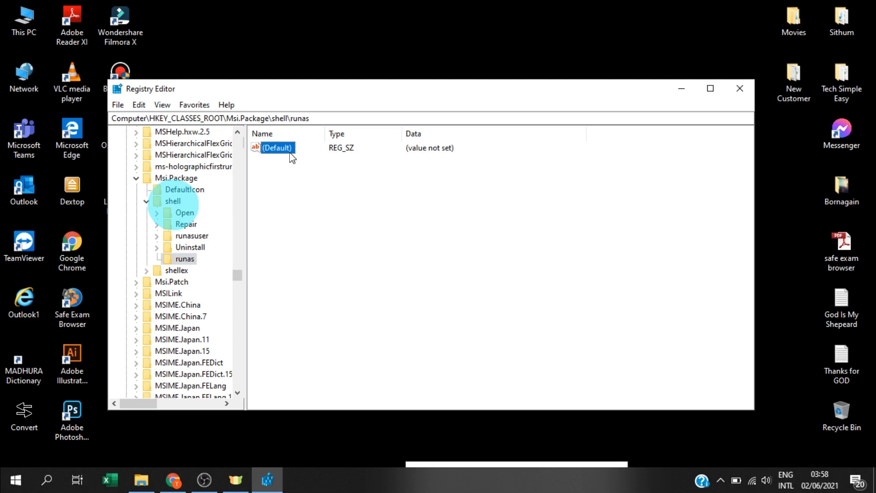
Set the (Default) value data of the runas key to "Install as &administrator"
right_click(272, 150)
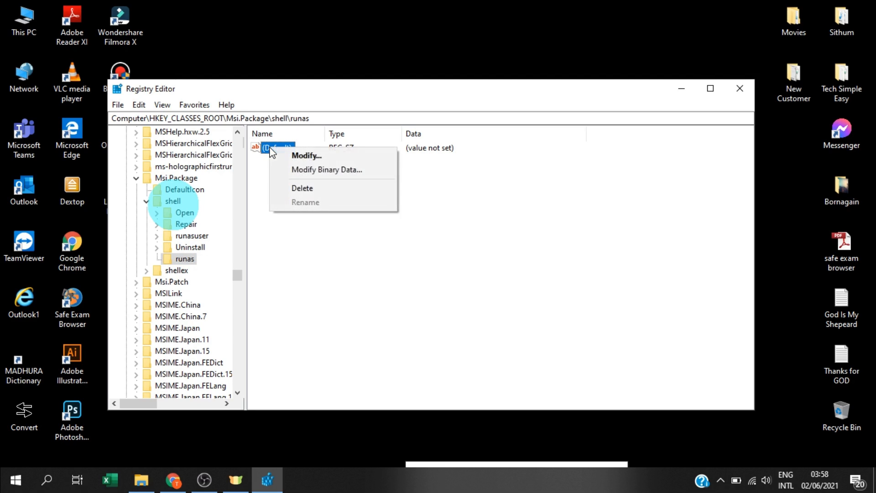
left_click(486, 425)
right_click(274, 150)
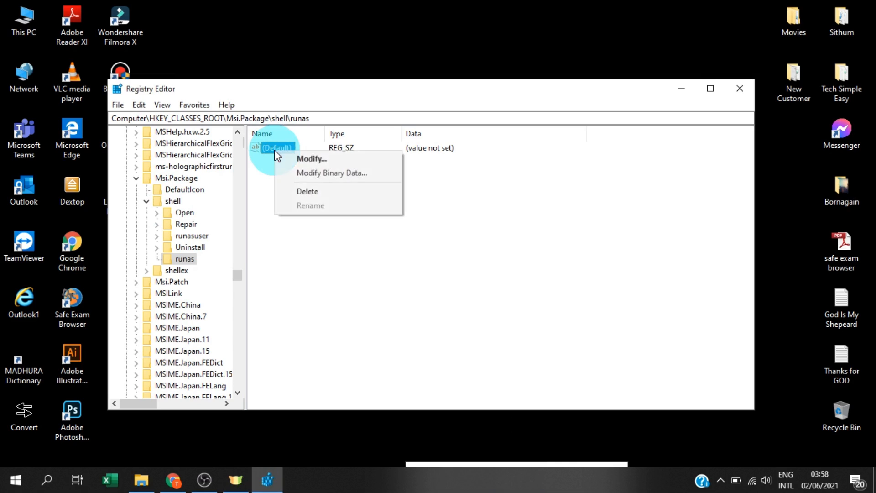
left_click(314, 158)
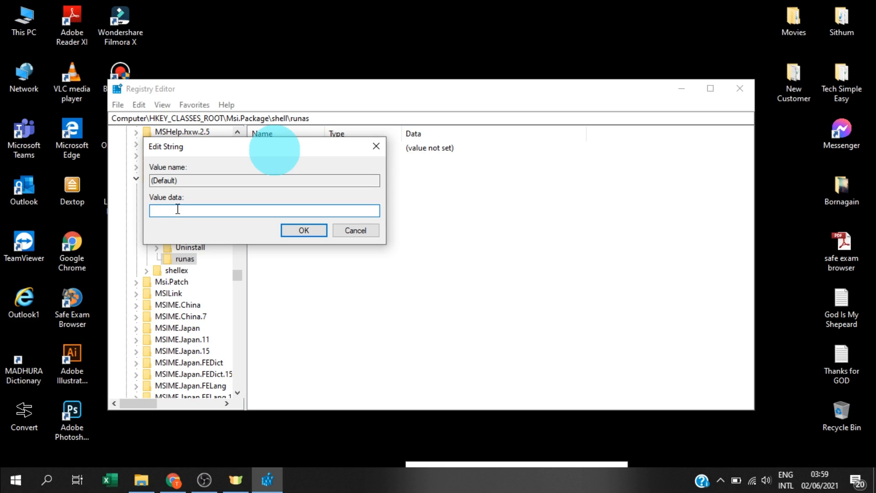
type("Install as &administrator")
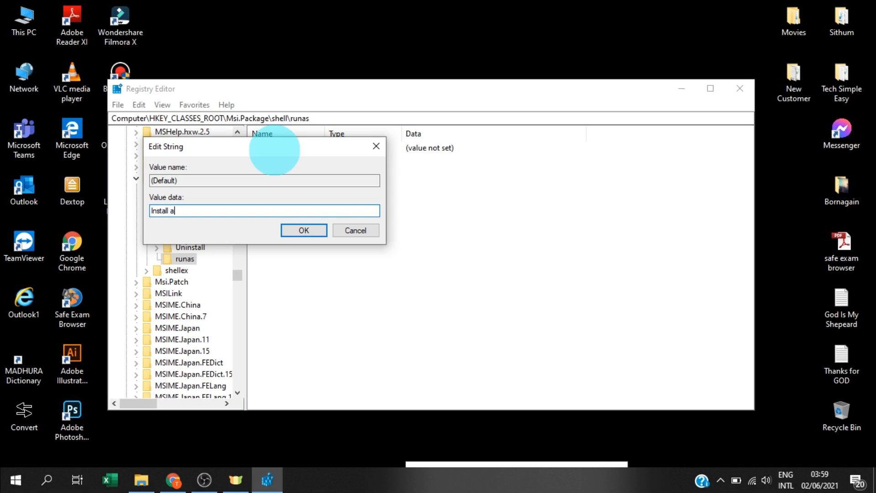
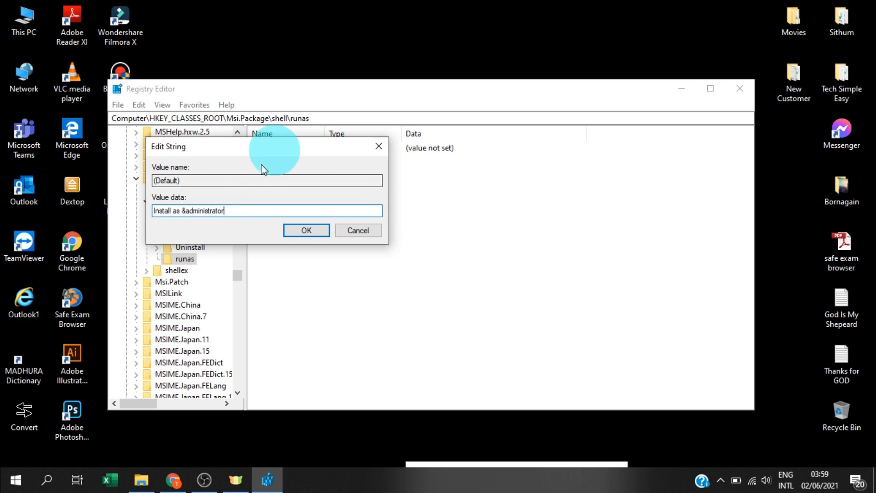
left_click_drag(266, 150, 271, 148)
key("ctrl+a")
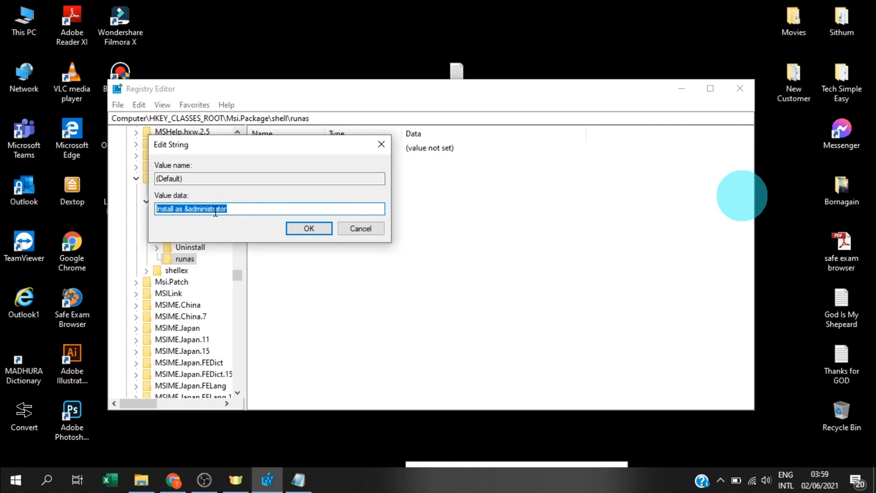
left_click(306, 229)
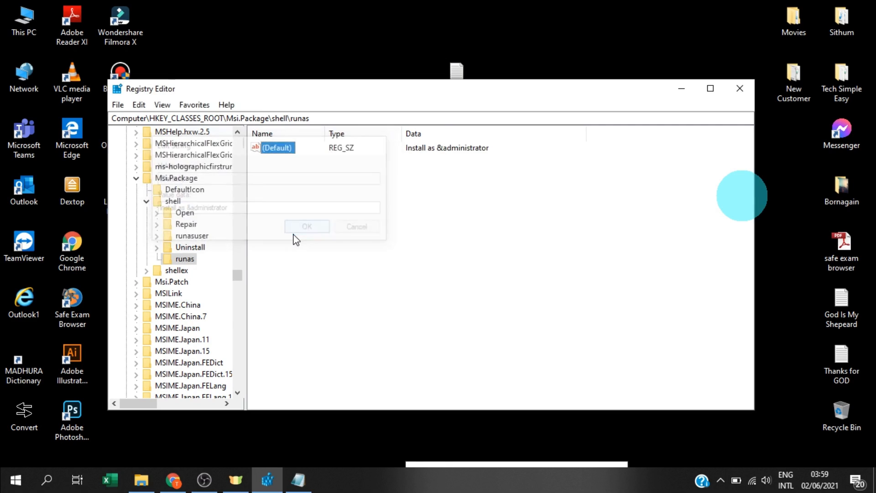
Create a new subkey named command under the runas key
left_click(173, 262)
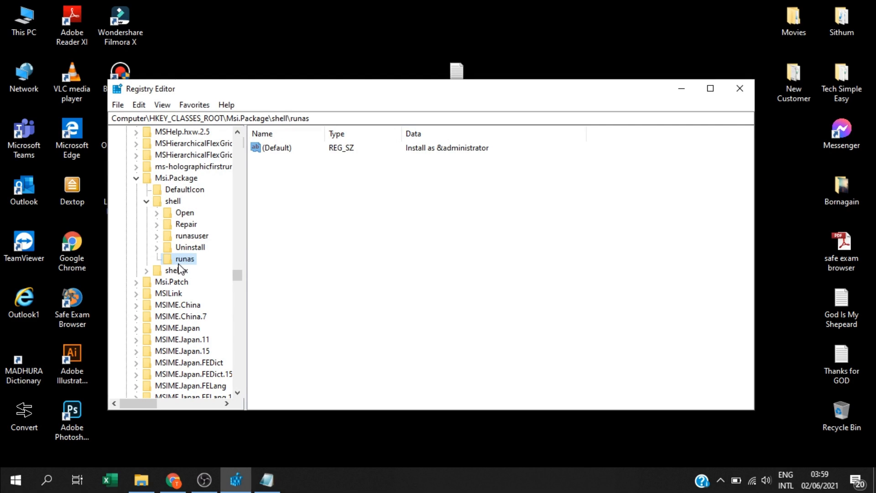
right_click(179, 262)
mouse_move(207, 283)
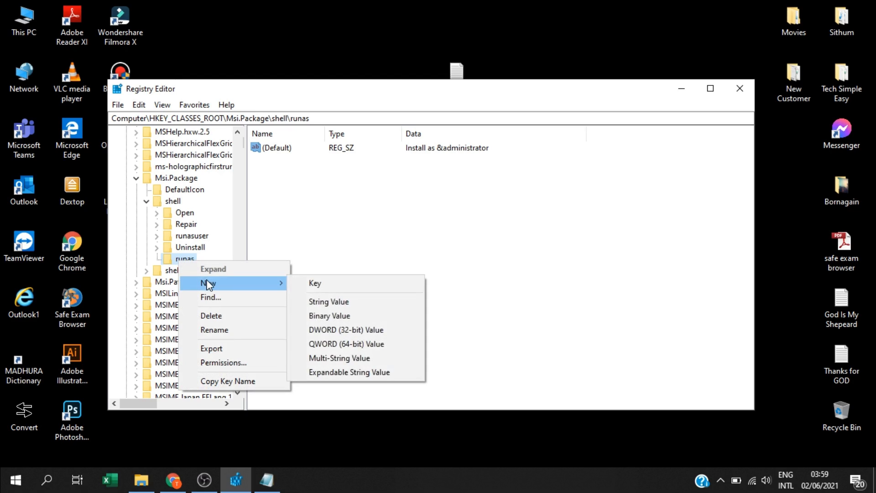
left_click(305, 282)
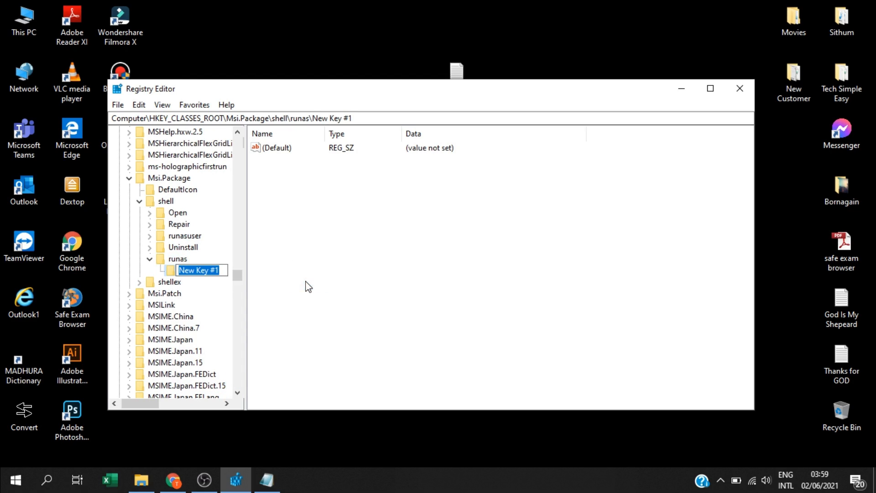
type("command")
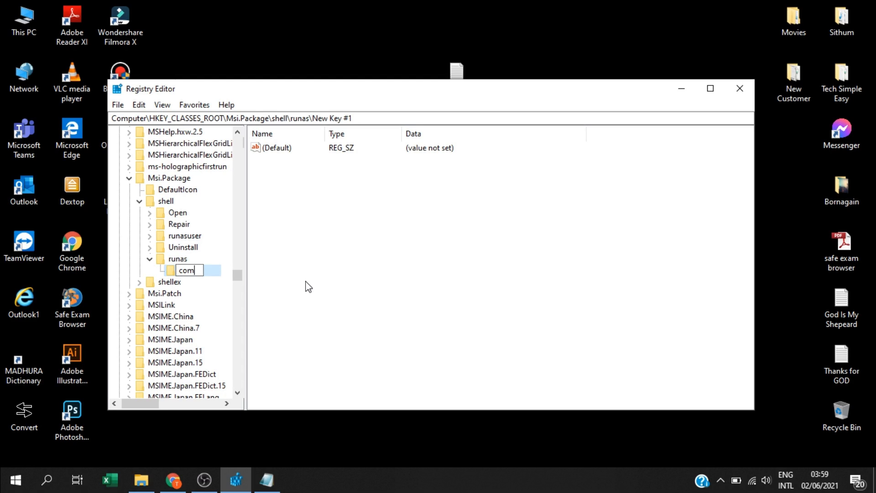
key("Return")
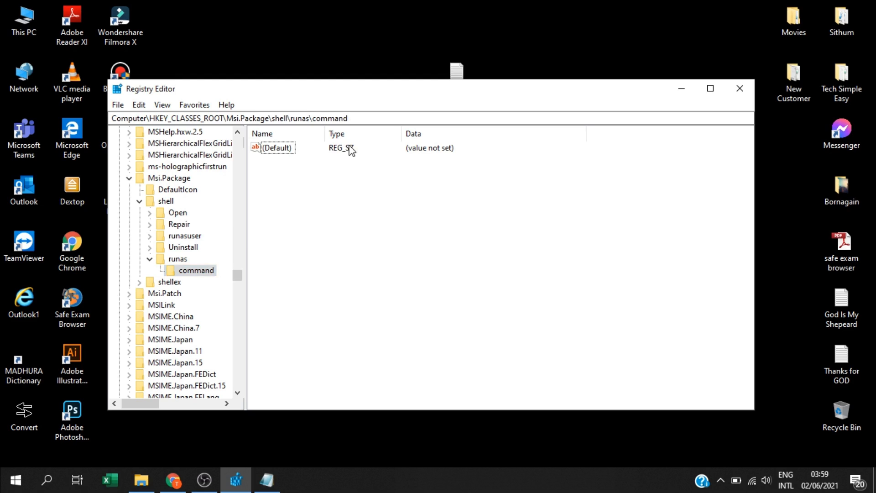
Set the (Default) value data of the command key to msiexec /i "%1"
left_click(277, 148)
right_click(278, 150)
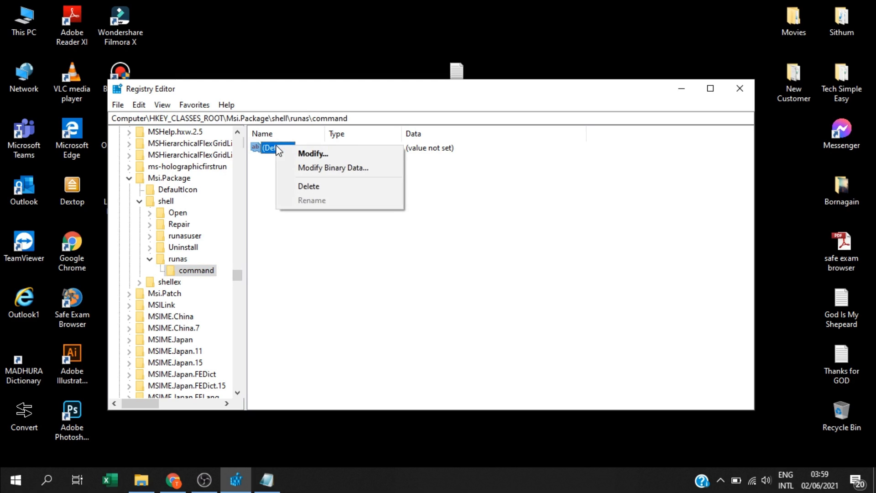
left_click(309, 153)
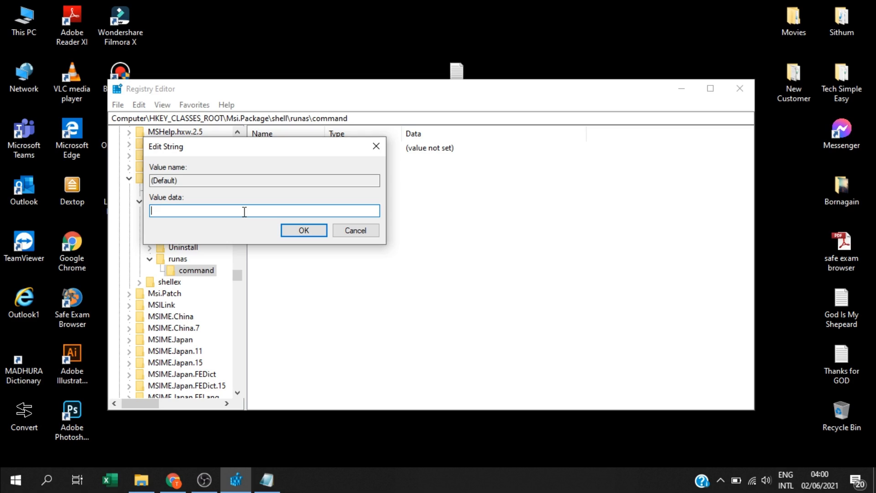
type("msiexec /i \"%1")
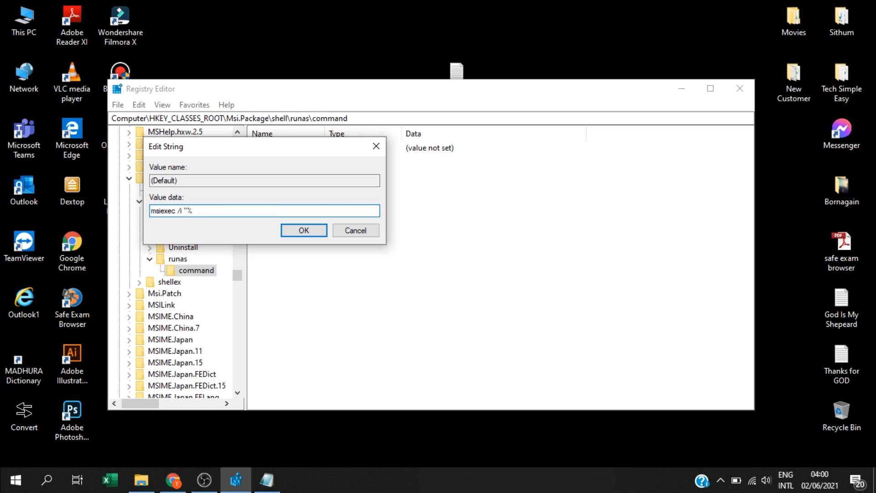
type("1\"")
left_click(287, 237)
left_click(309, 244)
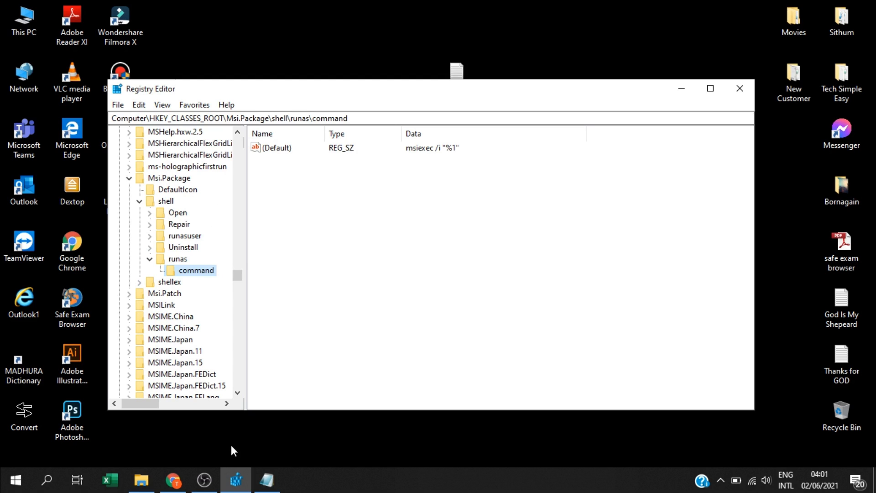
left_click(204, 480)
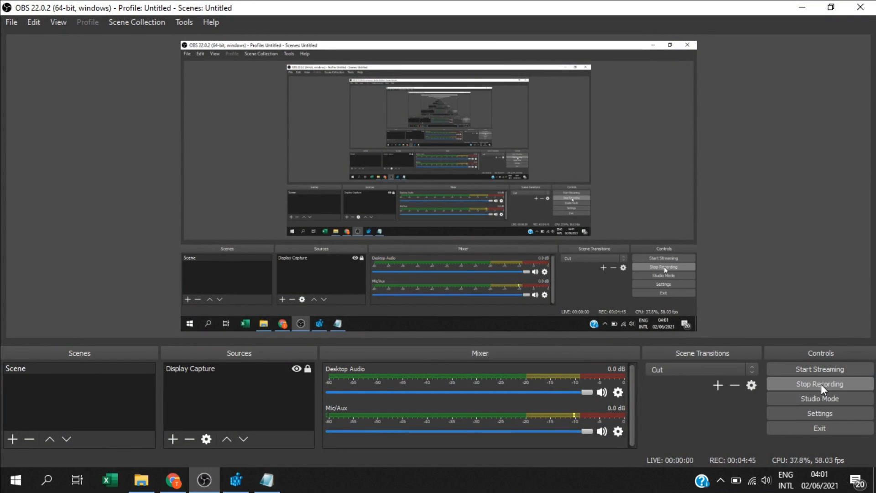